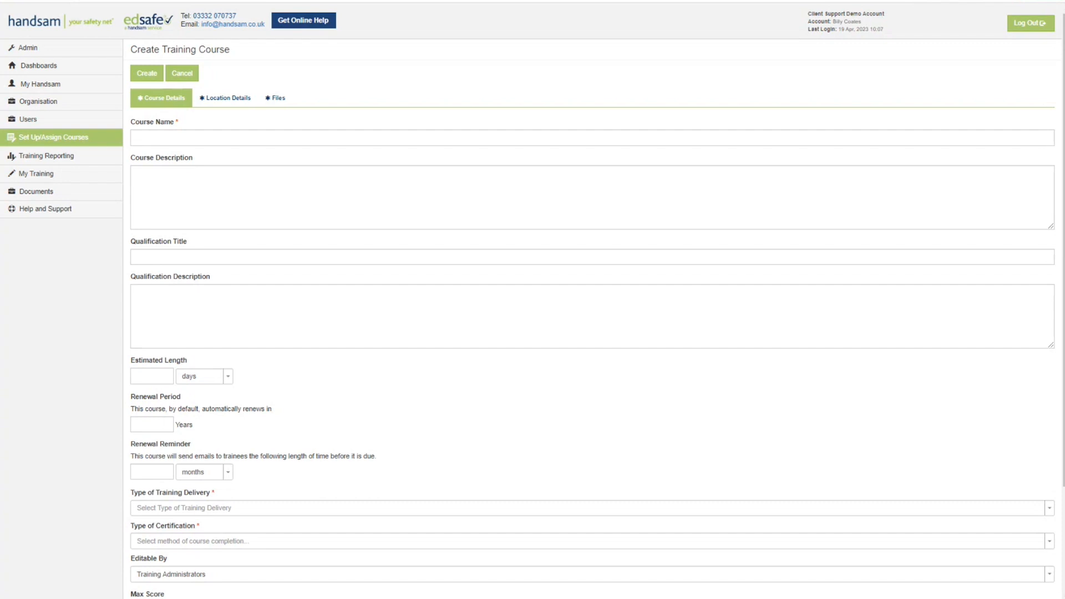
Step: Open the list of training courses and start creating a new training course
left_click(32, 144)
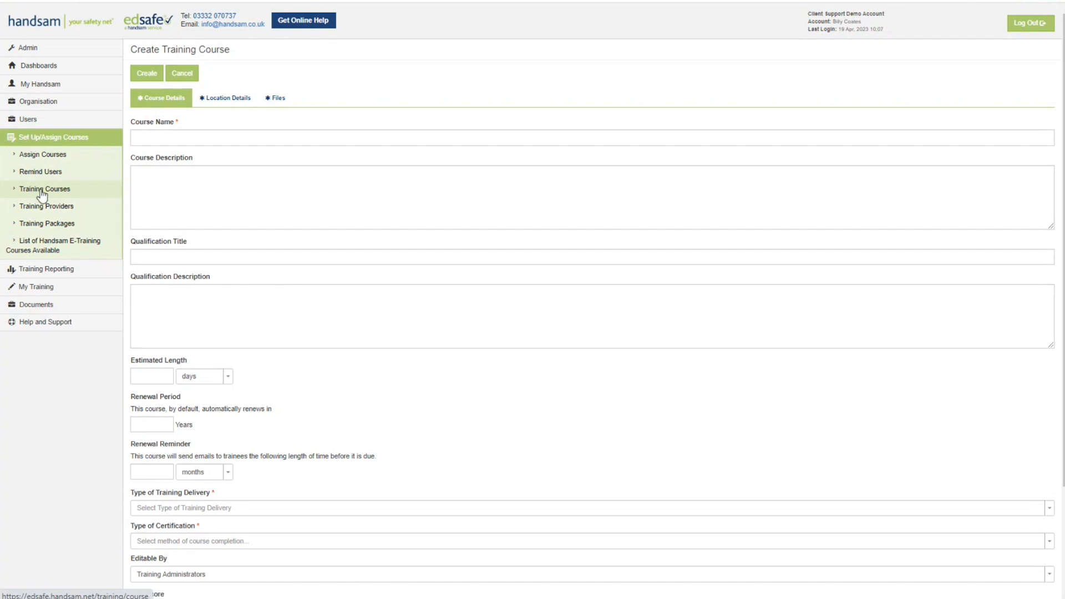
left_click(42, 192)
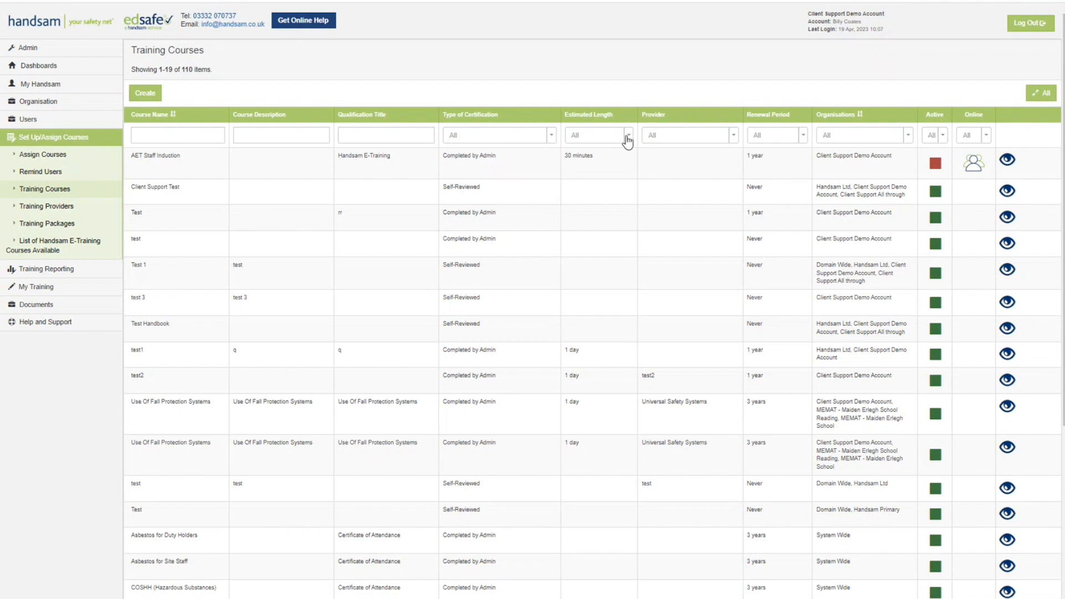
left_click(661, 139)
left_click(147, 96)
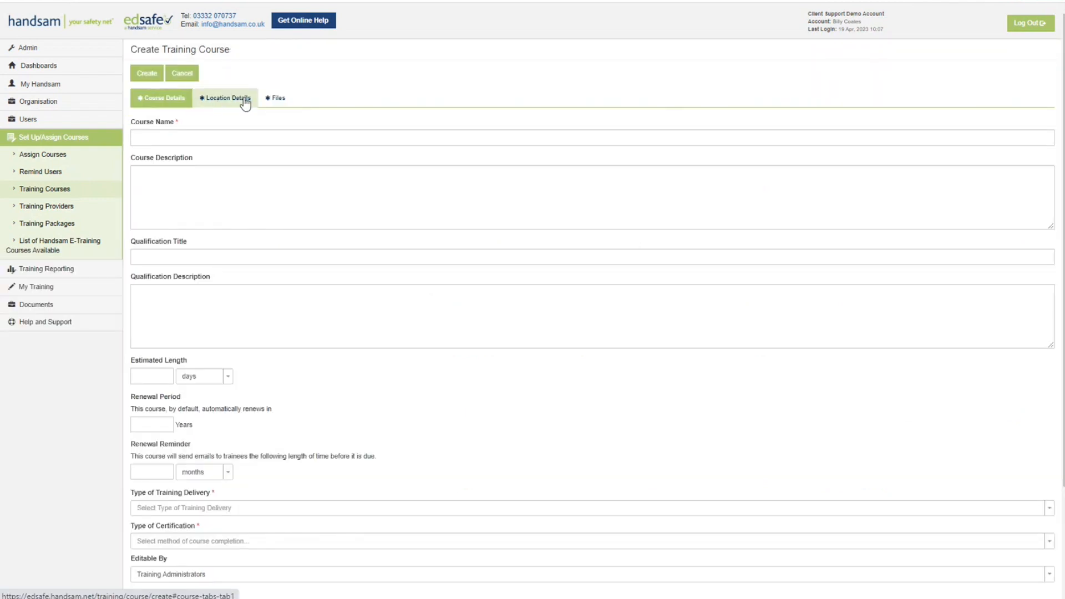
Step: Enter Test as the course name and 1 as the course description
left_click(168, 136)
type("Test")
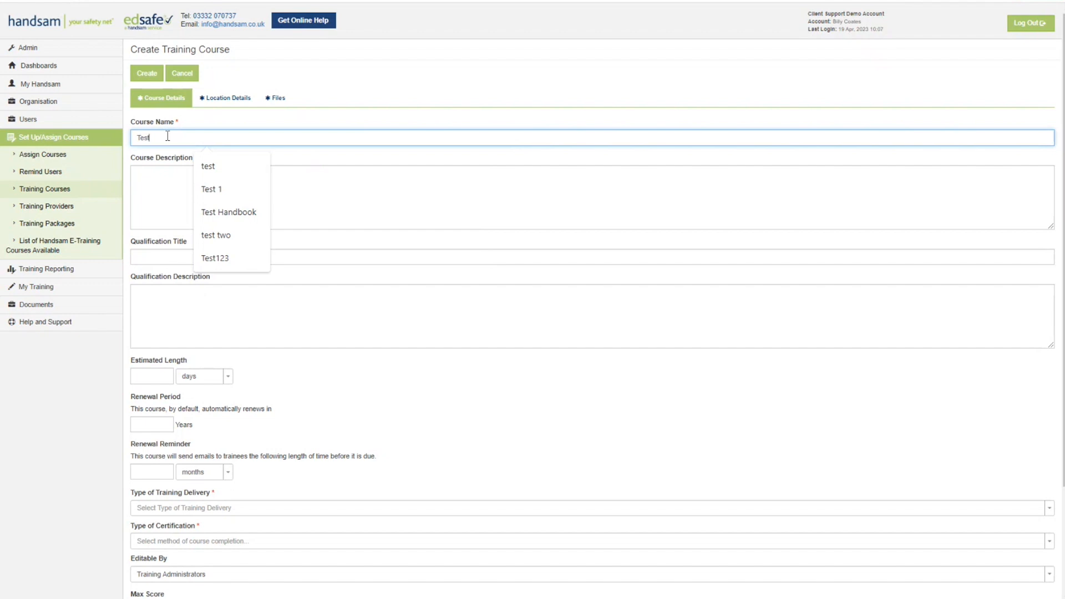
left_click(169, 185)
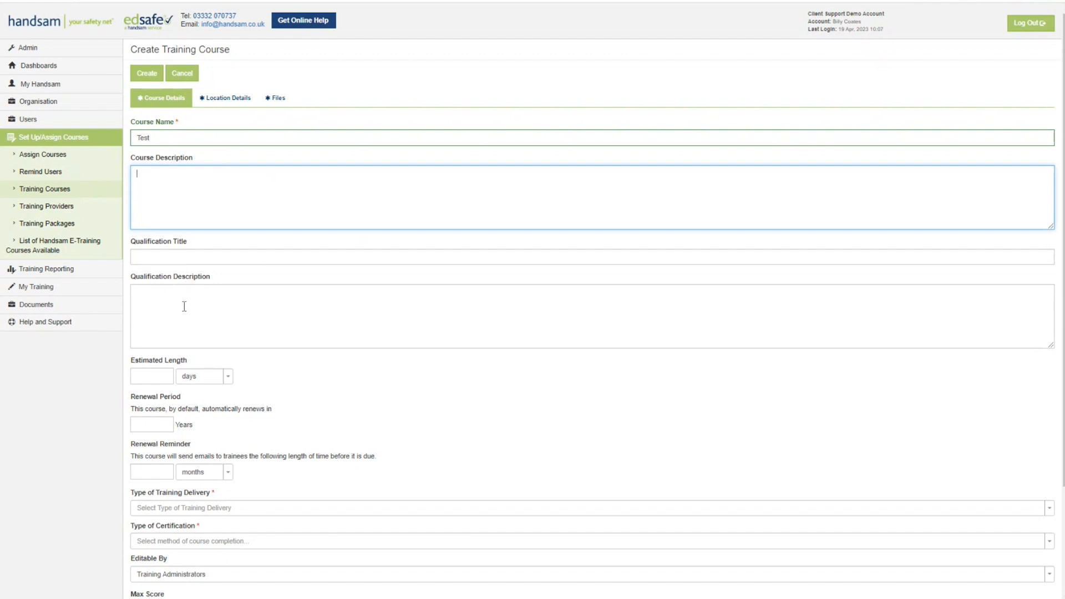
scroll(184, 306, "down", 3)
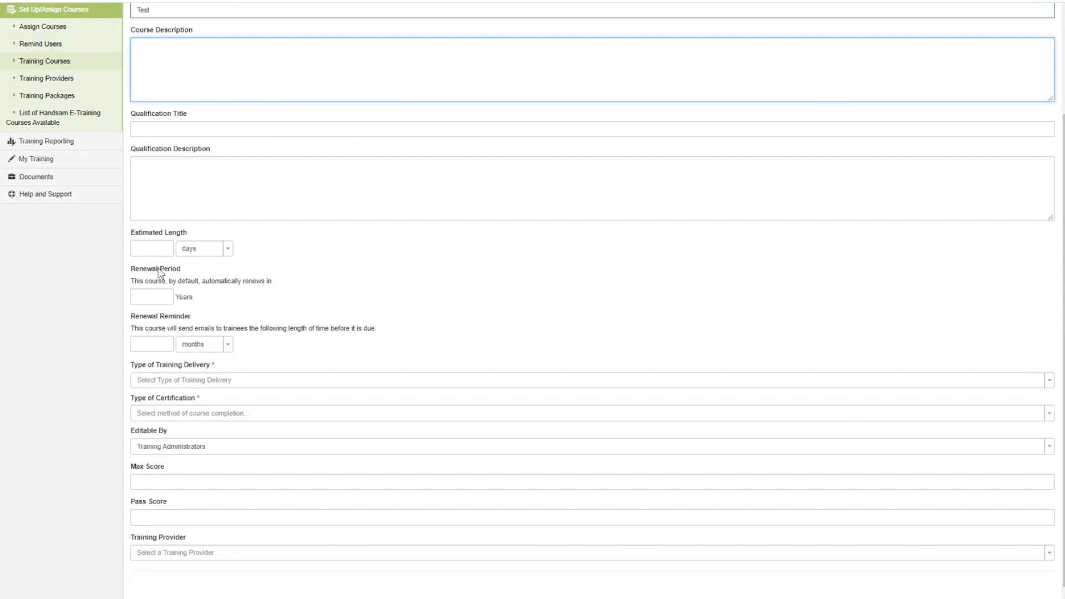
type("t")
Step: Set the course's renewal period to 1 year and its renewal reminder to 1 month
left_click(155, 297)
type("1")
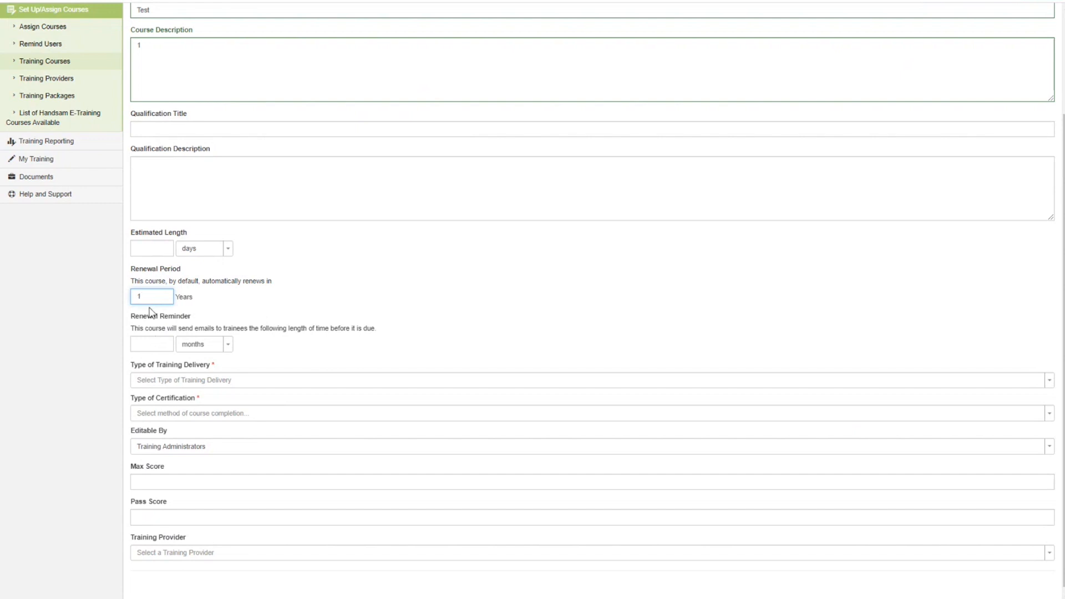
left_click(154, 343)
Step: Set the type of training delivery to Document Distribution and the type of certification to Self-Completed
left_click(161, 380)
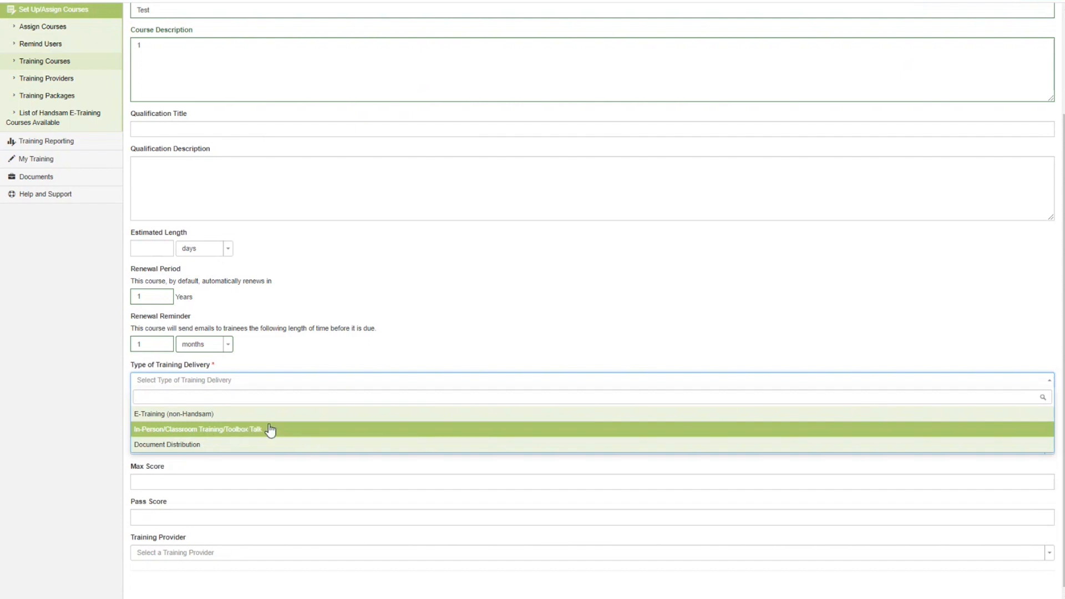
left_click(341, 359)
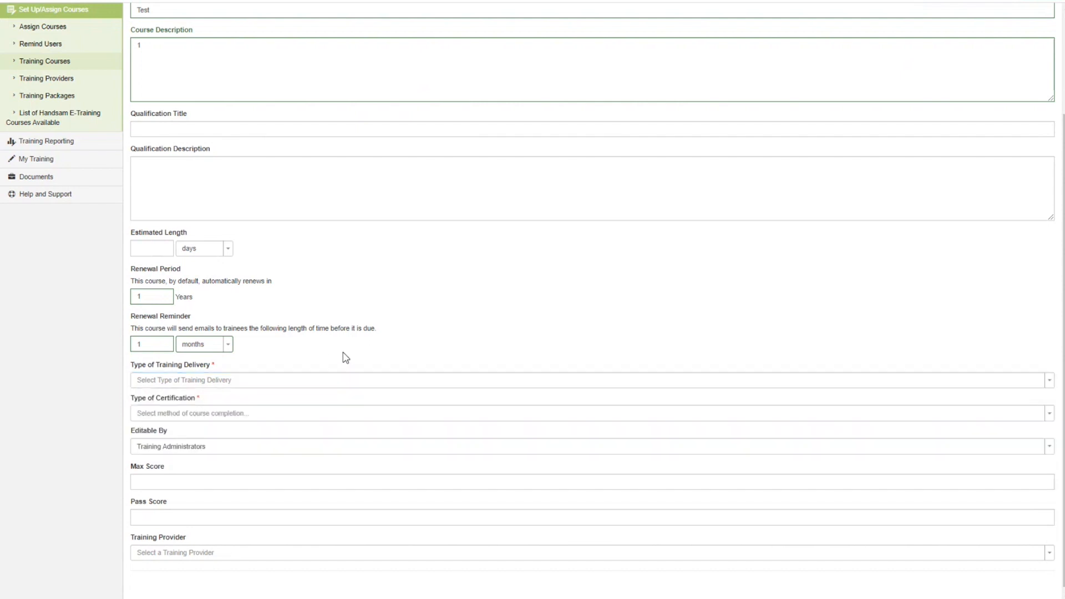
left_click(216, 385)
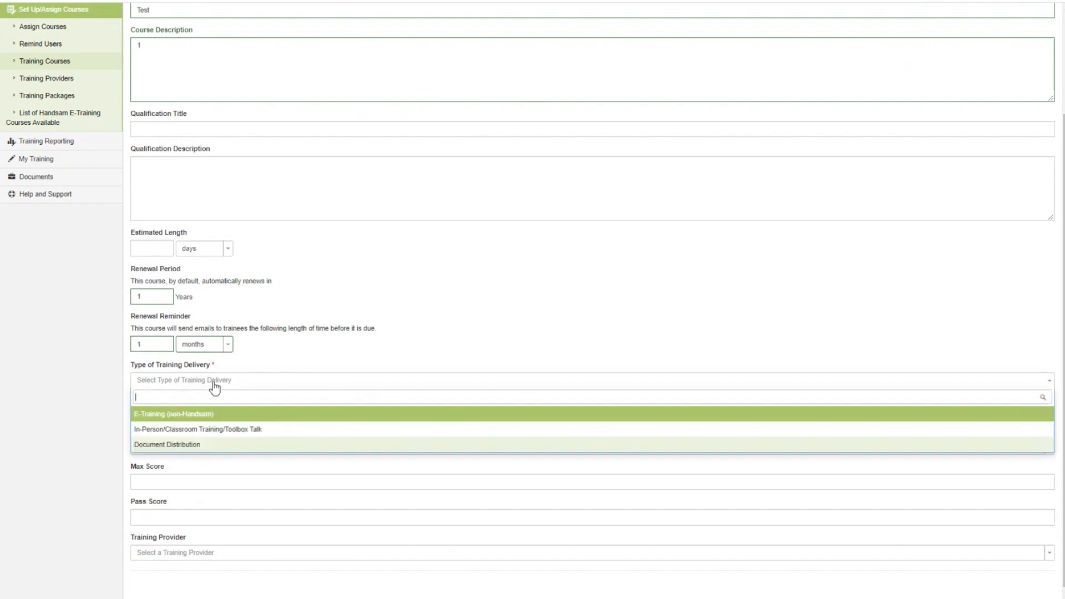
left_click(207, 447)
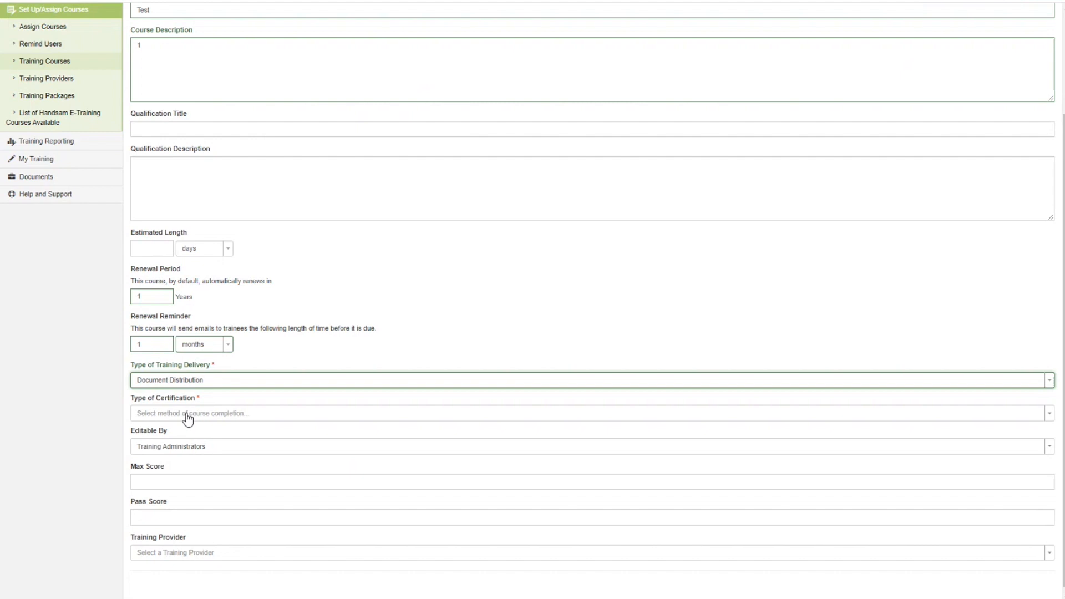
left_click(187, 420)
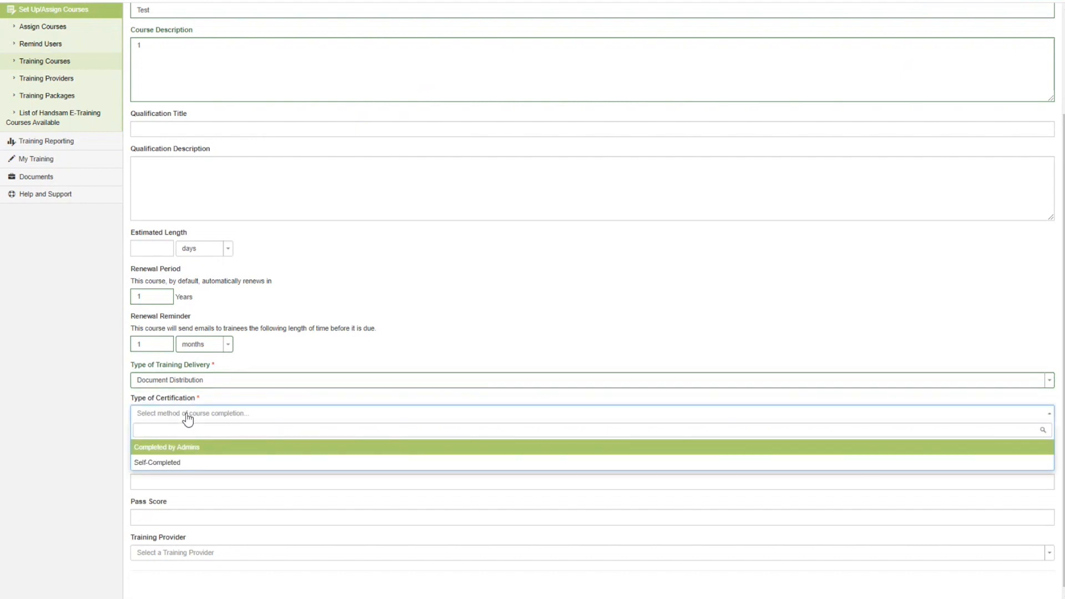
left_click(190, 461)
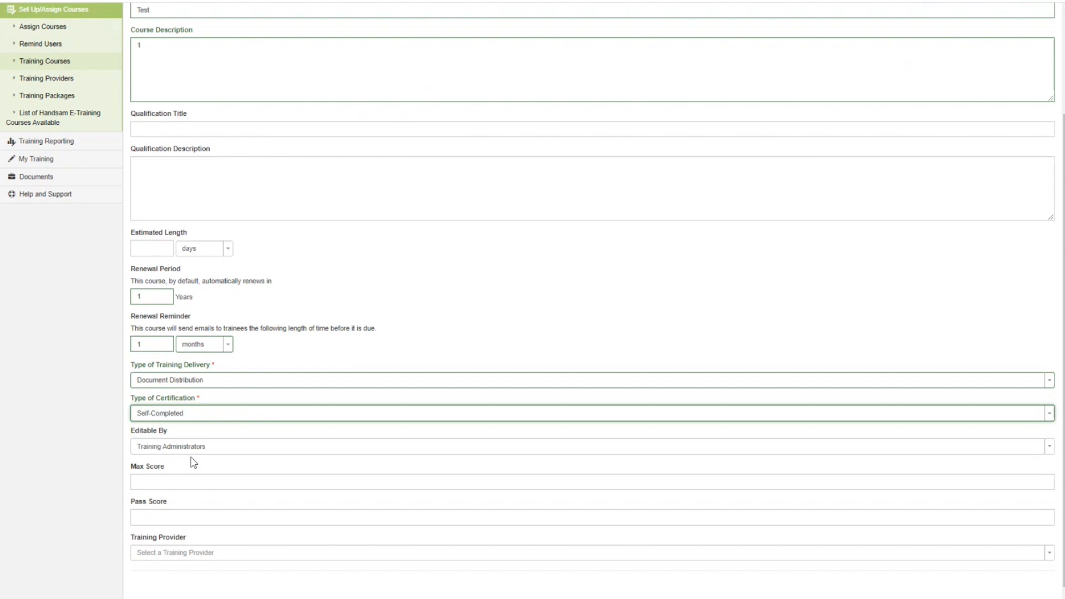
Step: Review the new course's training provider field, location details and files section
scroll(188, 466, "down", 1)
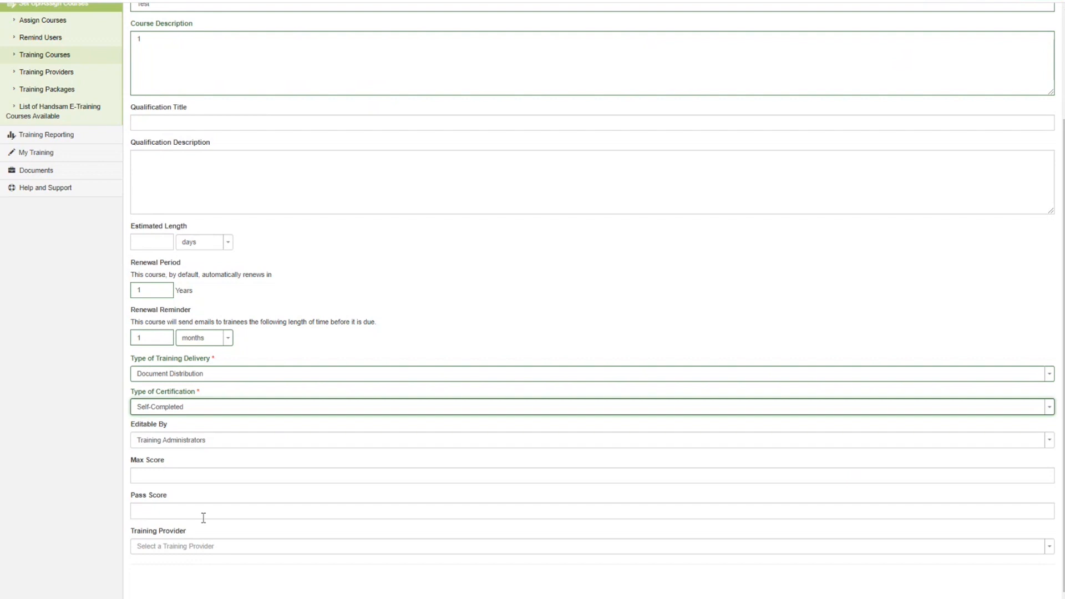
left_click(192, 548)
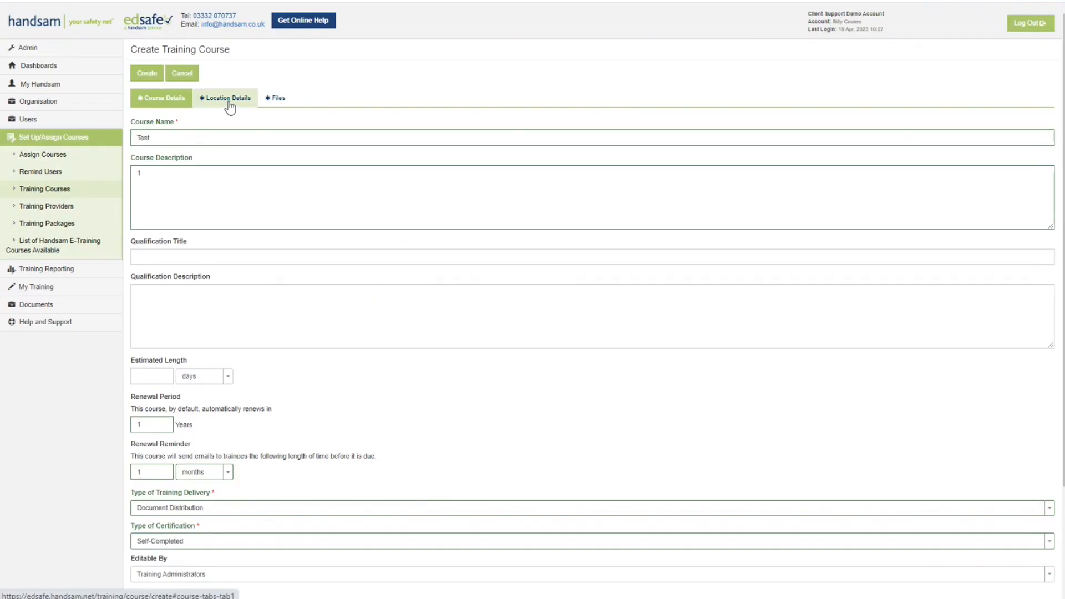
left_click(230, 105)
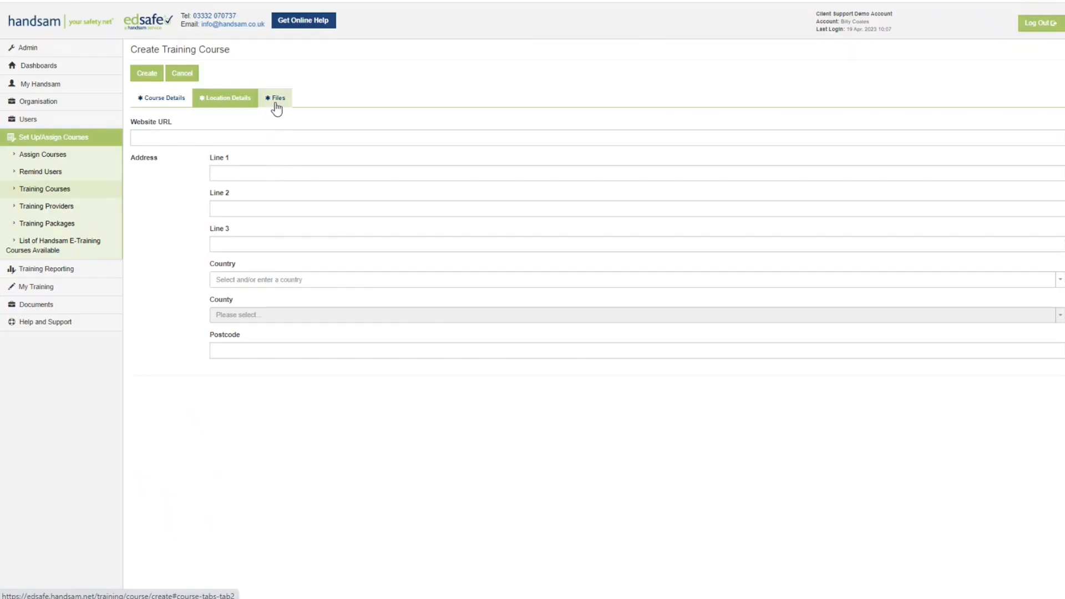
left_click(277, 104)
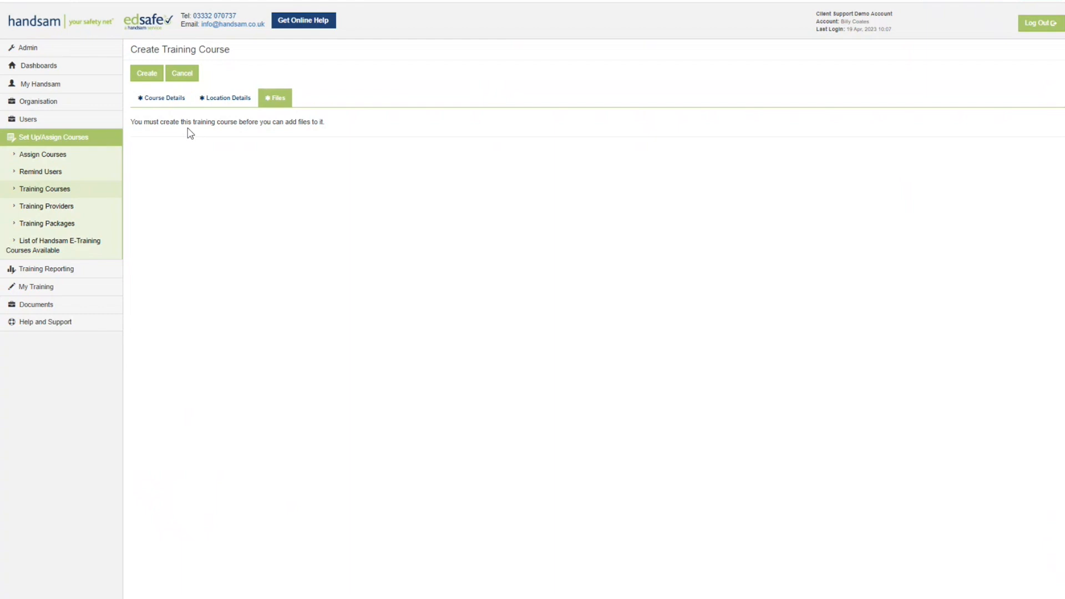
Step: Return to the course details, change the course name to Test ABC and create the course
left_click(168, 99)
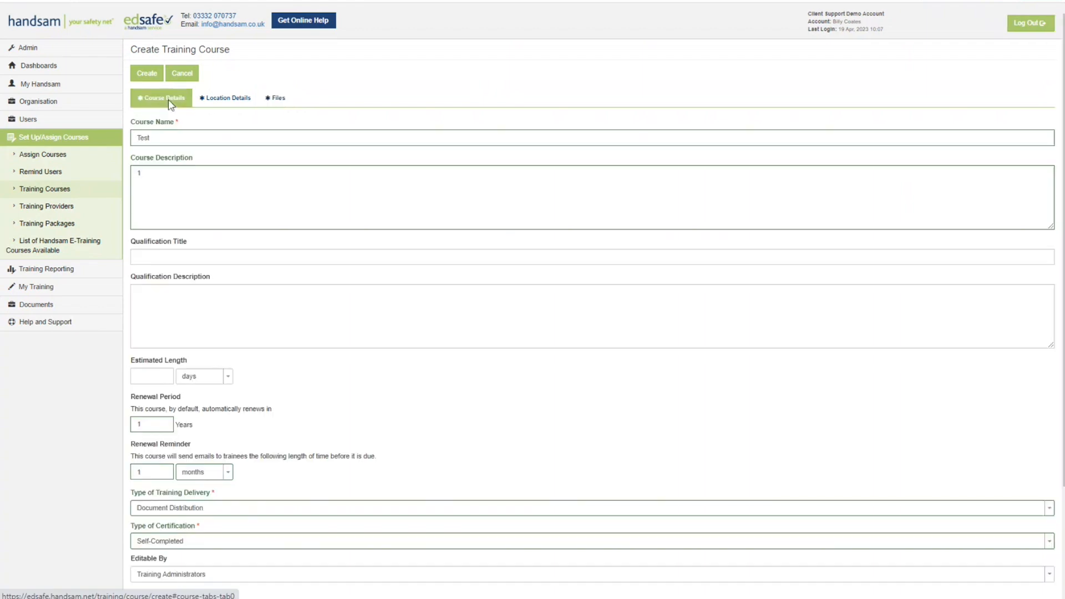
type("ABC")
left_click(152, 74)
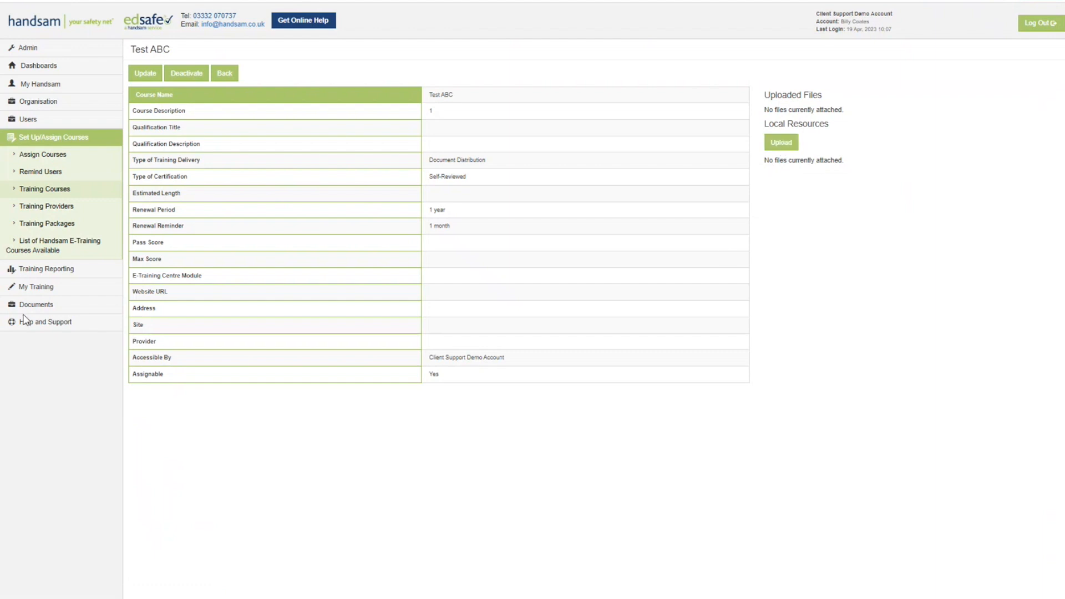
Step: Filter the training courses by the name test abc and open the matching course for editing
left_click(39, 191)
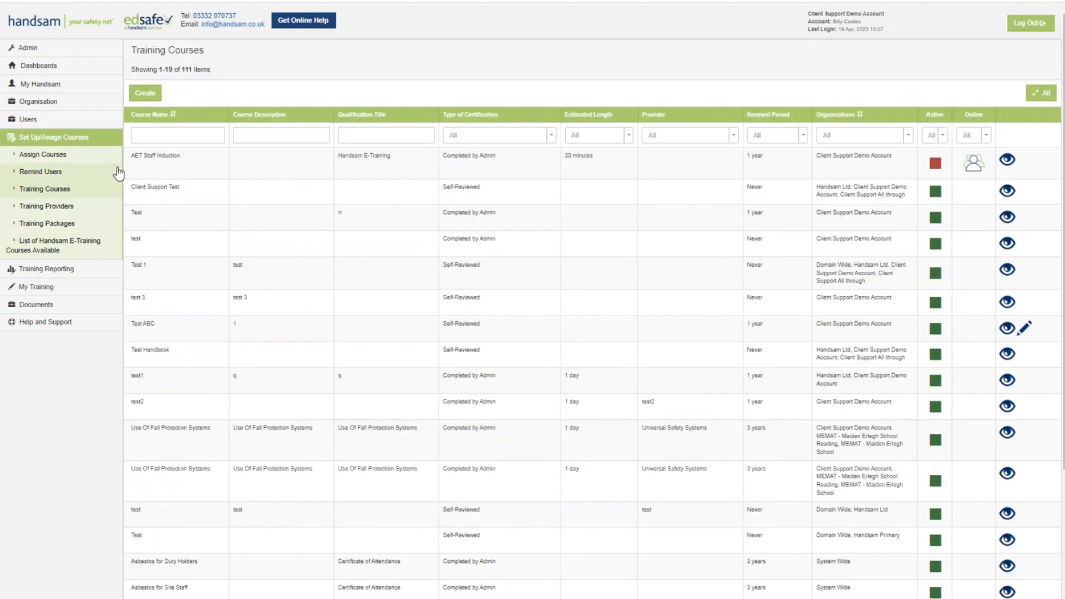
left_click(169, 137)
type("test abc")
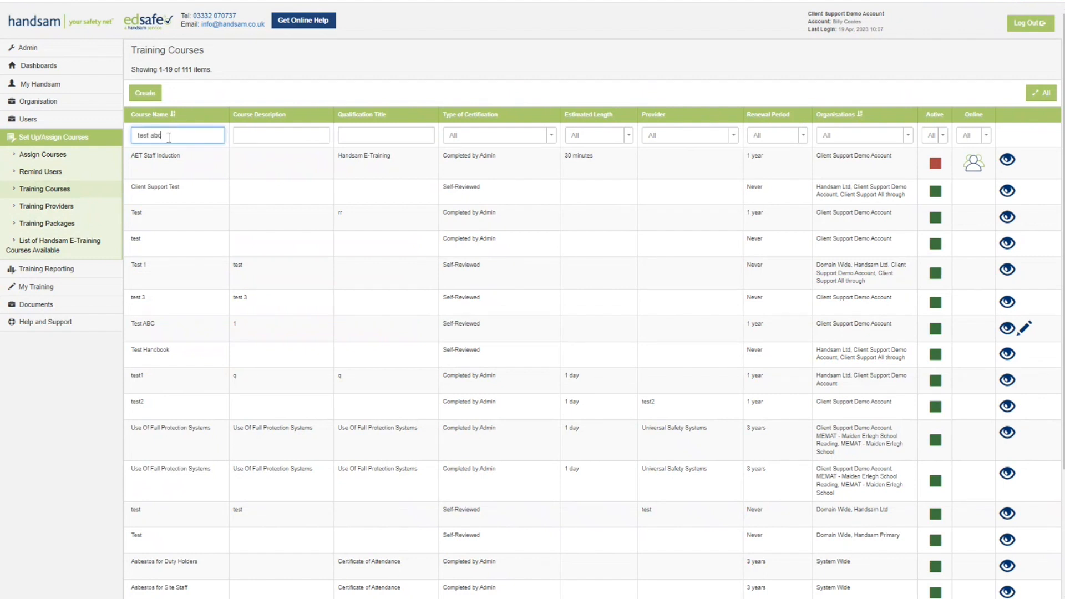
key("Return")
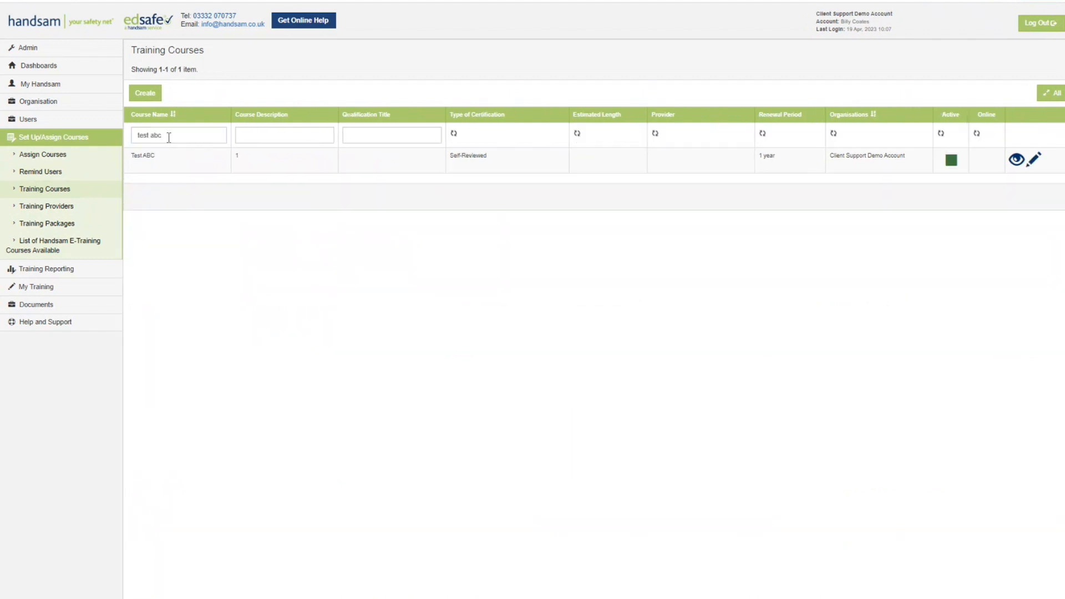
left_click(1035, 161)
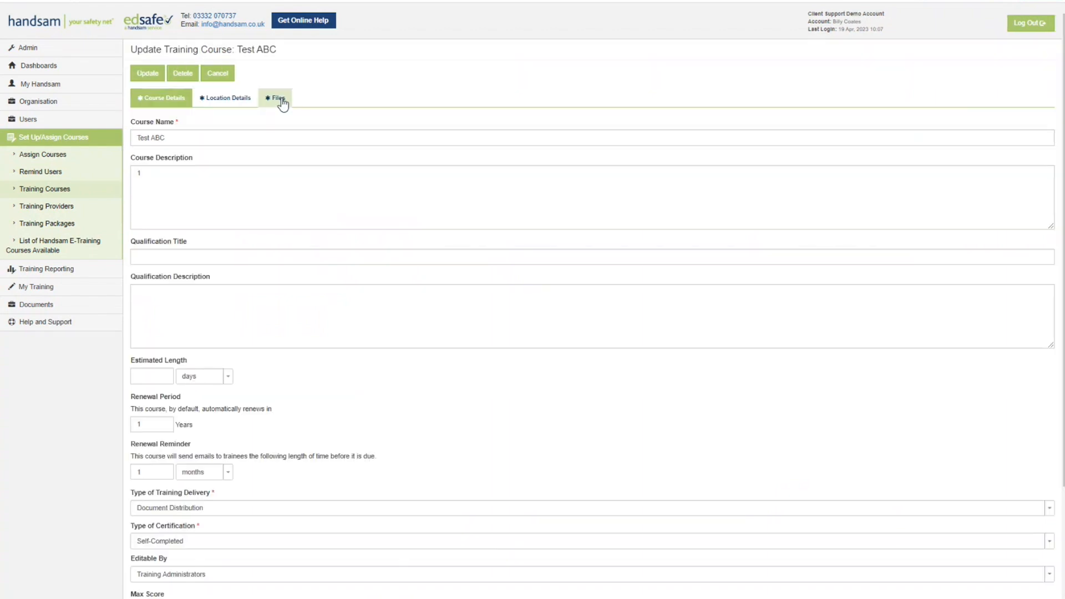
Step: View the file upload options of the Test ABC course, save it and reopen its course details for review
left_click(281, 100)
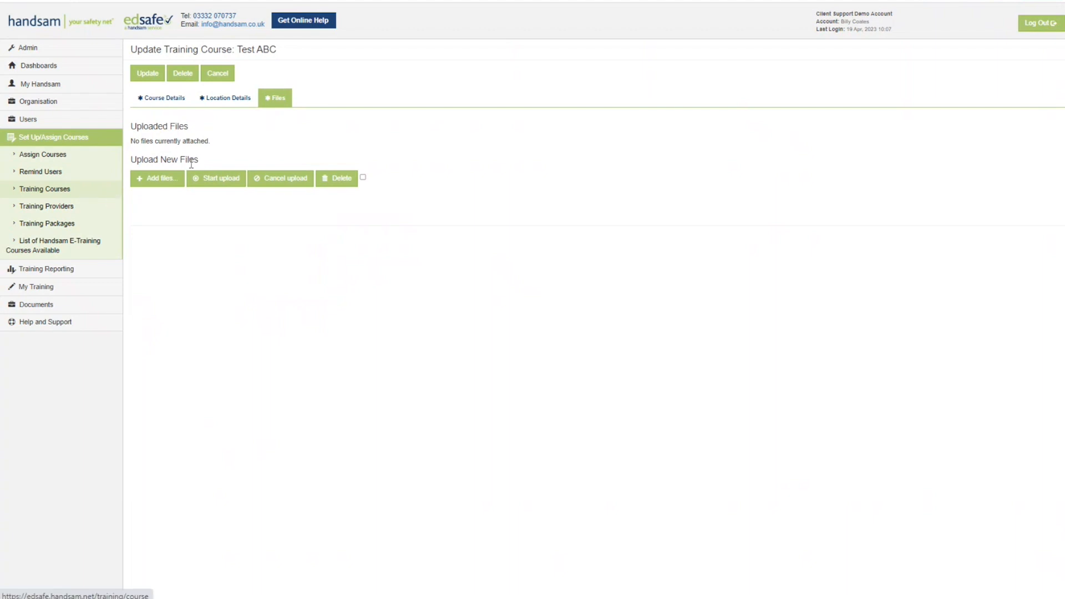
left_click(148, 74)
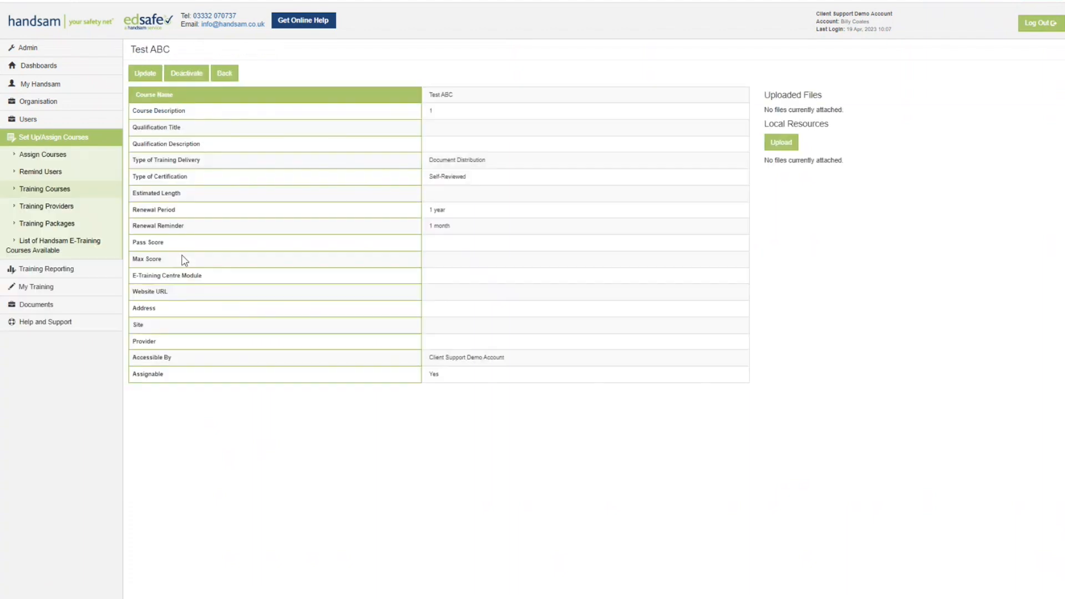
left_click(139, 73)
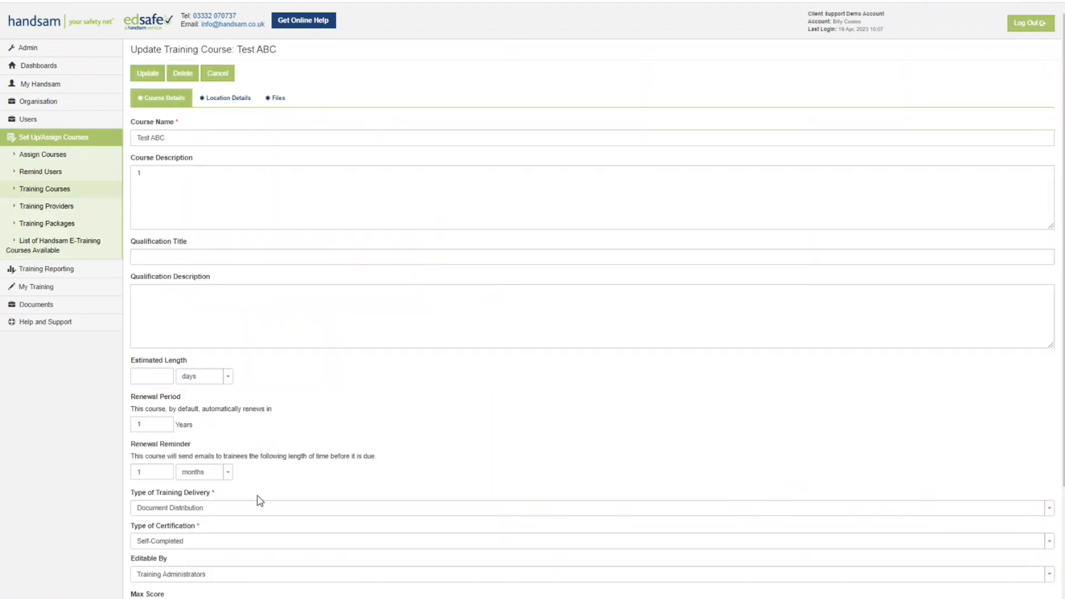
scroll(365, 456, "down", 3)
scroll(367, 460, "up", 3)
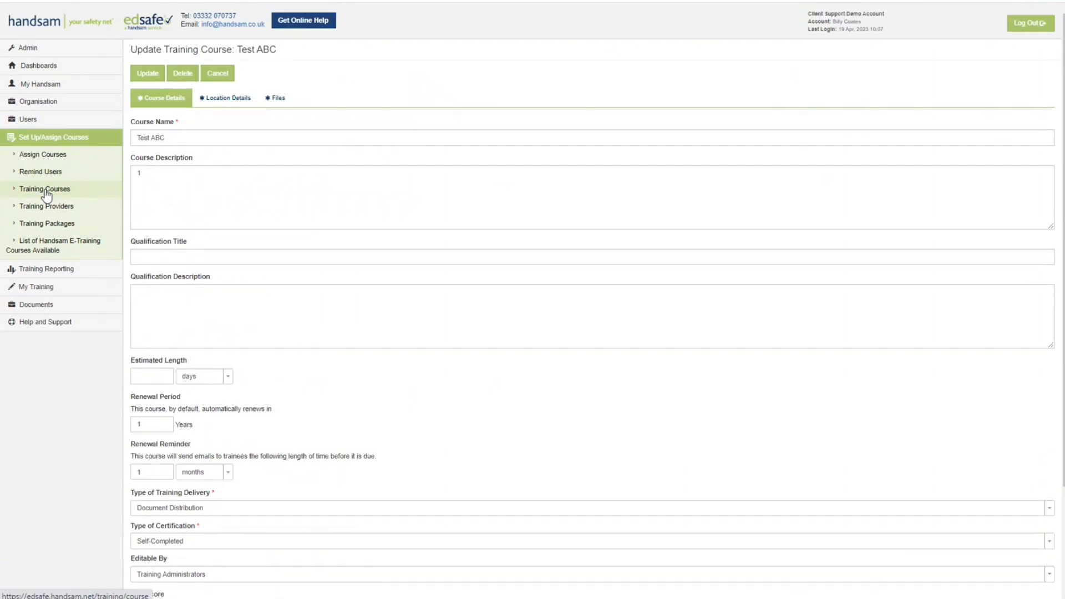
Step: Open the bulk training assignment and search for test abc as the first course to assign
left_click(46, 158)
left_click(305, 100)
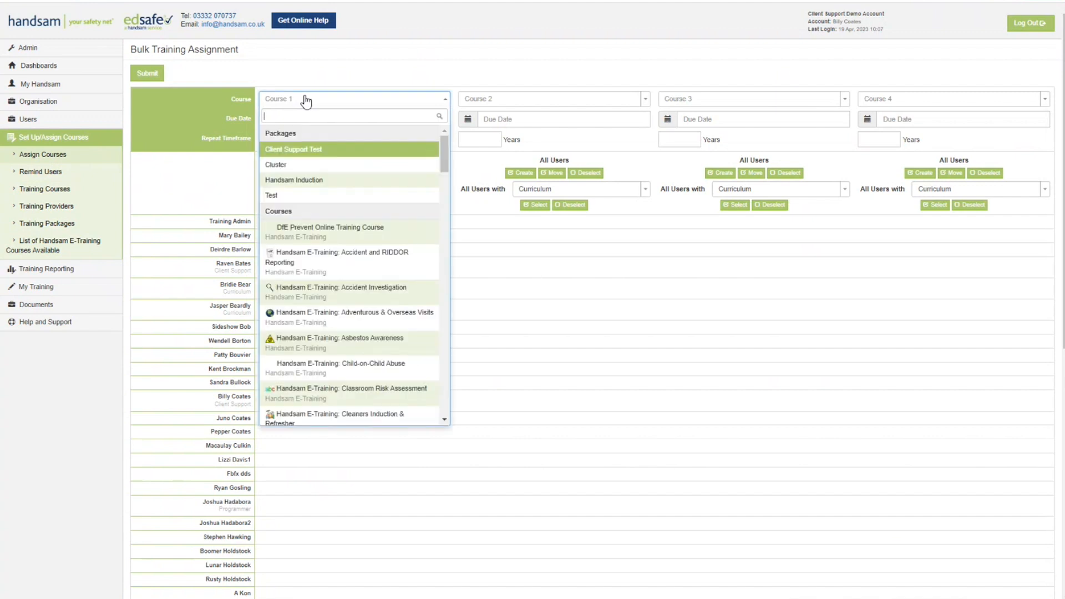
type("test abc")
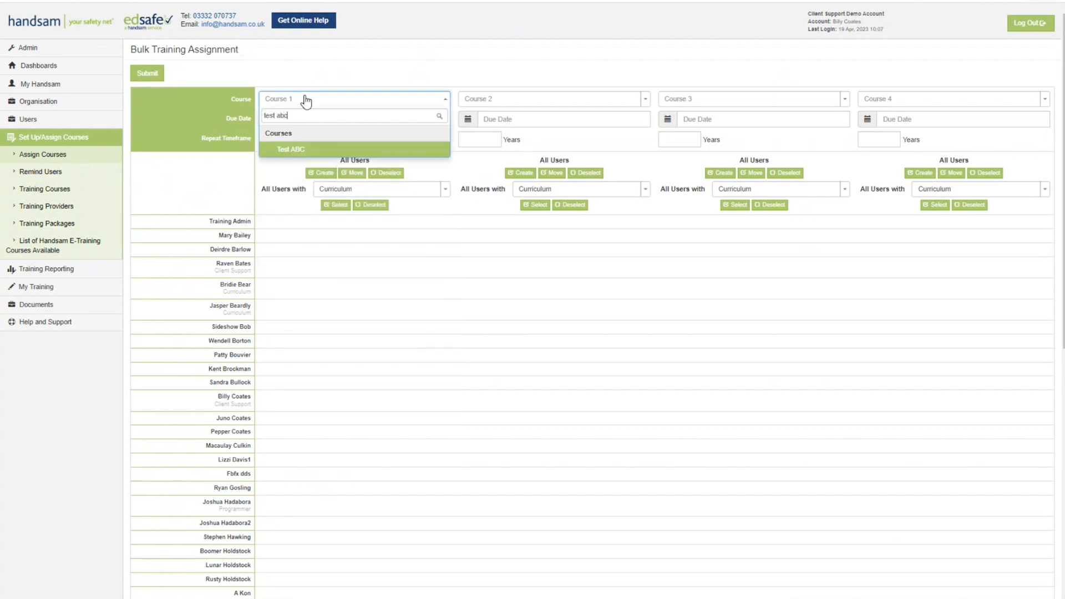